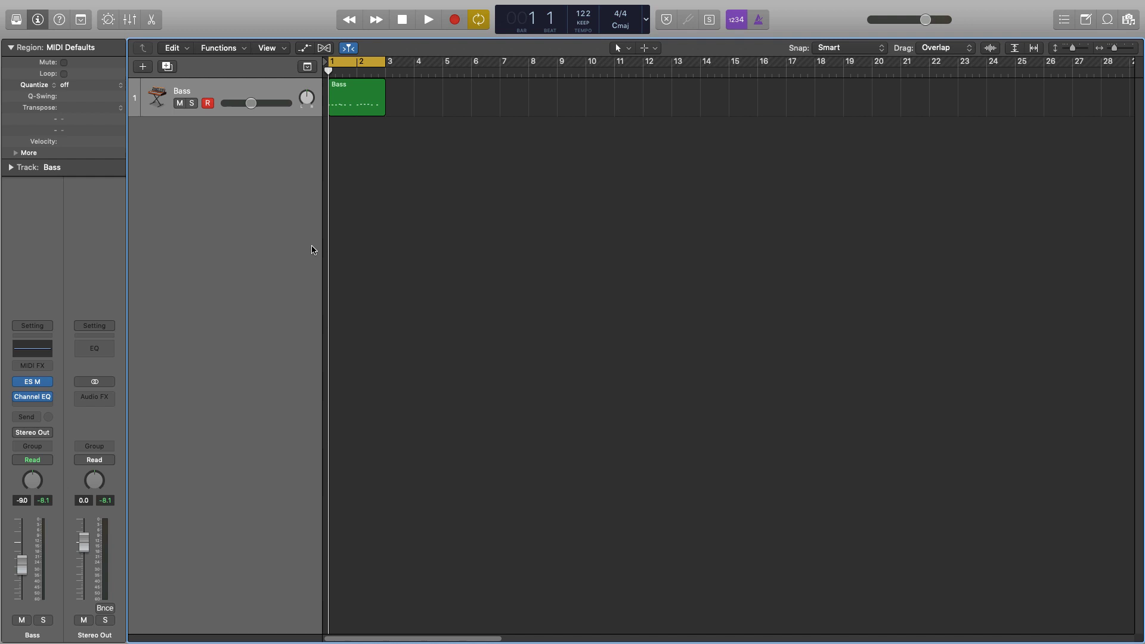
- Insert Specialized > SubBass > Mono after Channel EQ on the Bass channel, then select the Bass region
{"action": "left_click", "coordinate": [34, 405]}
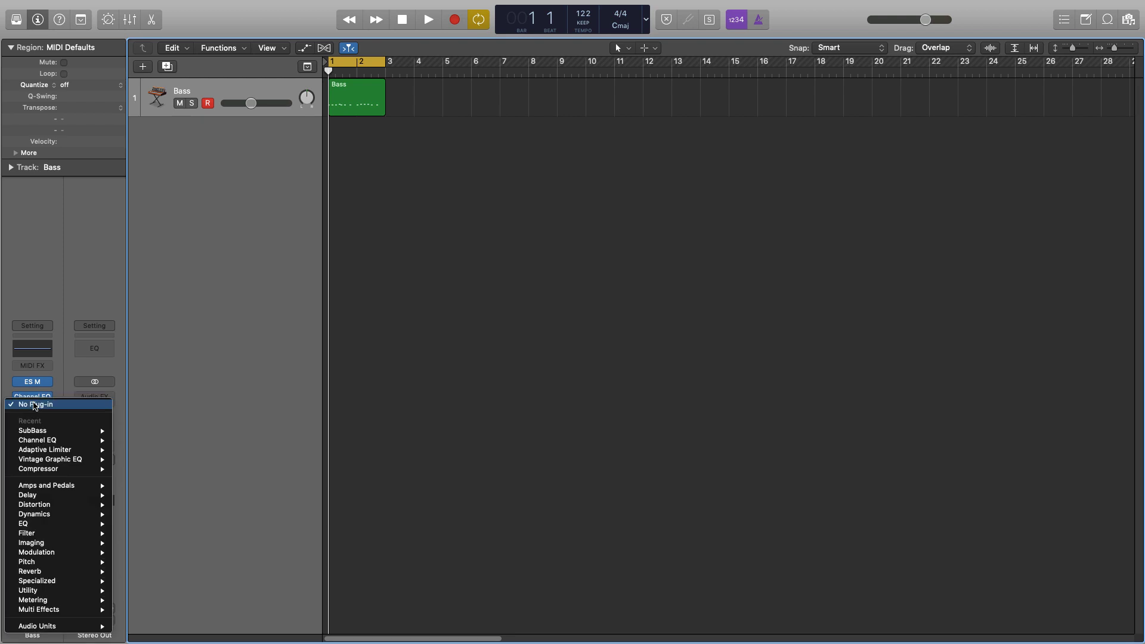
{"action": "mouse_move", "coordinate": [65, 580]}
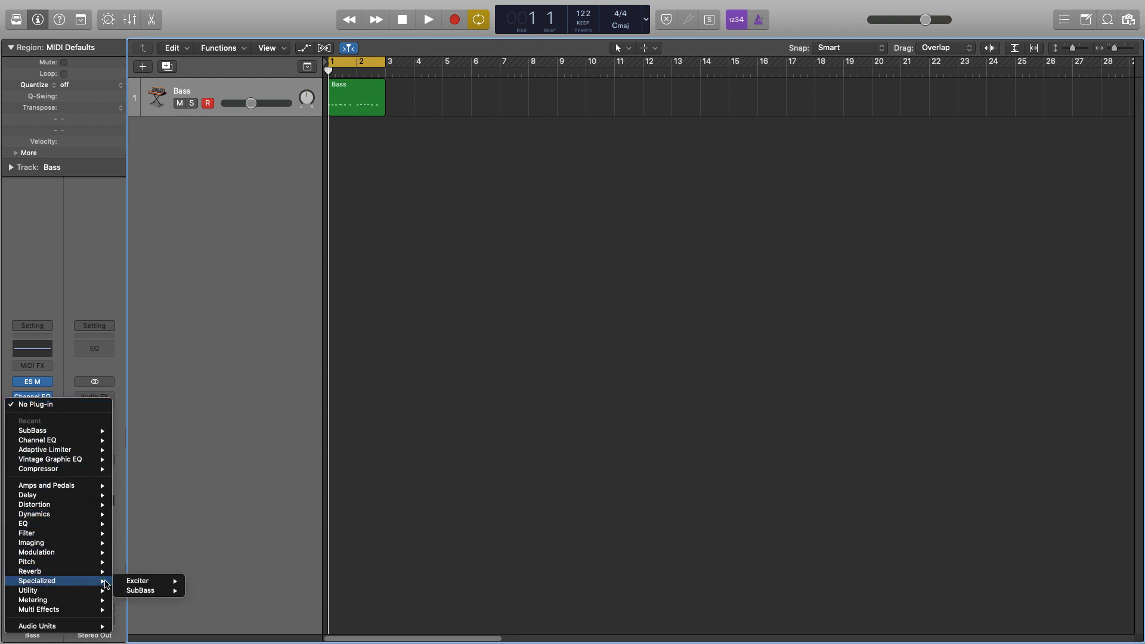
{"action": "mouse_move", "coordinate": [144, 592]}
{"action": "left_click", "coordinate": [208, 590]}
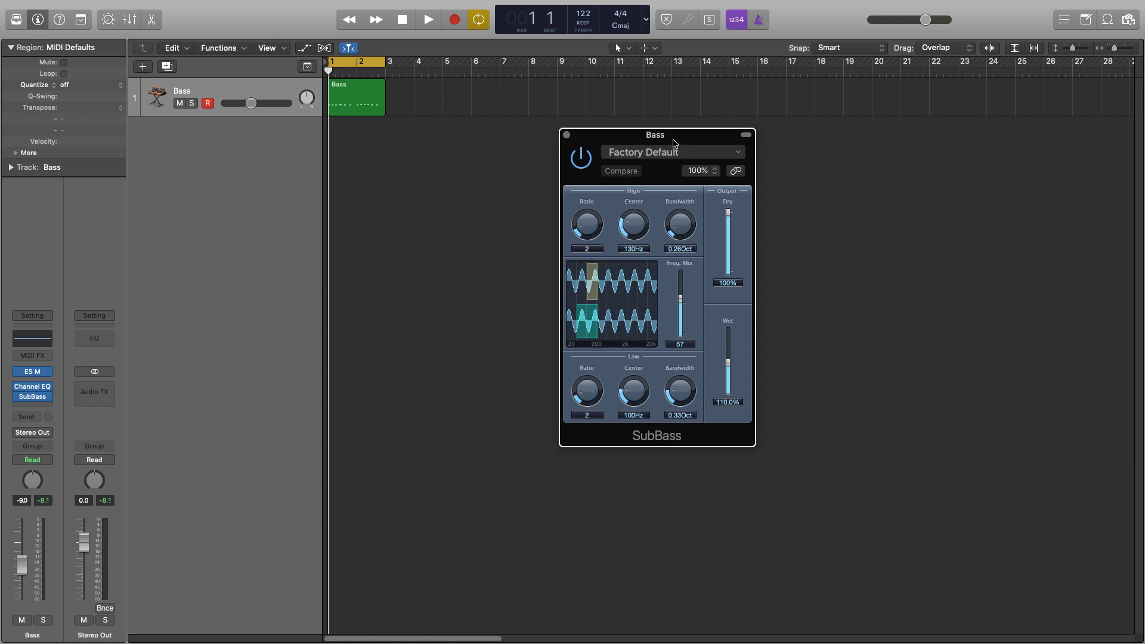
{"action": "left_click", "coordinate": [364, 102]}
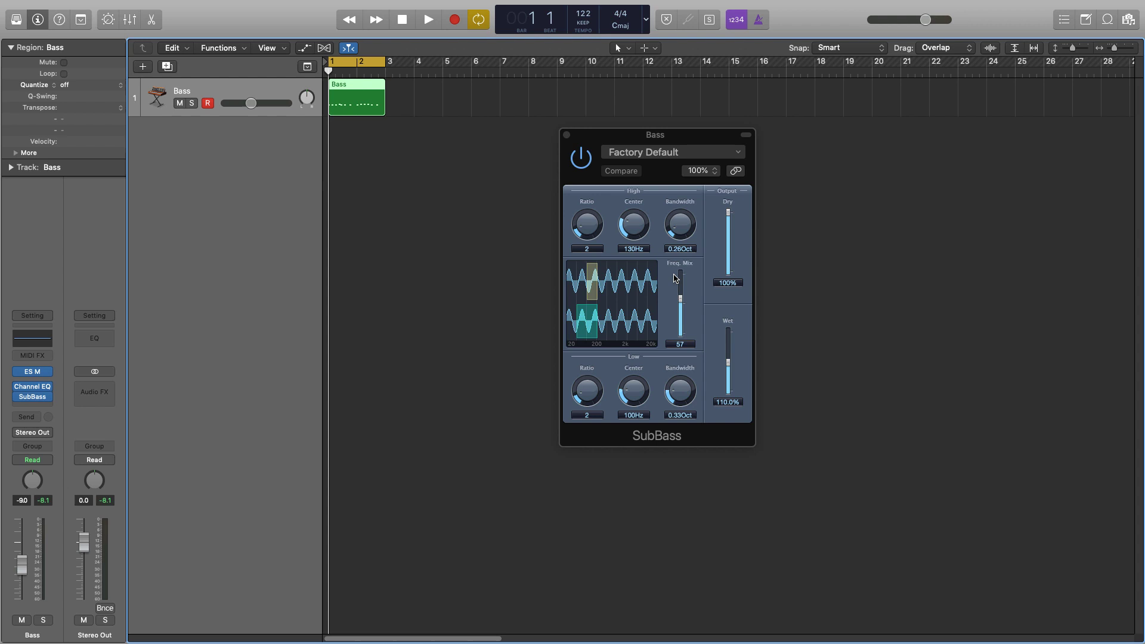
- Adjust the SubBass high band ratio and set the low band ratio to 1
{"action": "left_click_drag", "start_coordinate": [587, 247], "coordinate": [587, 250]}
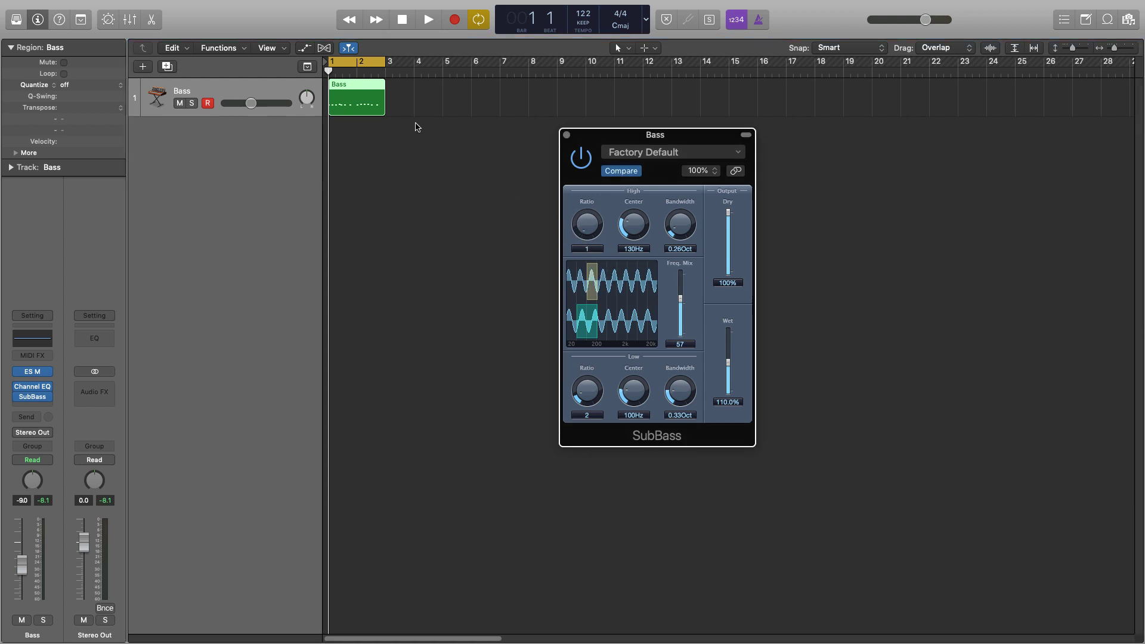
{"action": "left_click_drag", "start_coordinate": [586, 244], "coordinate": [589, 231]}
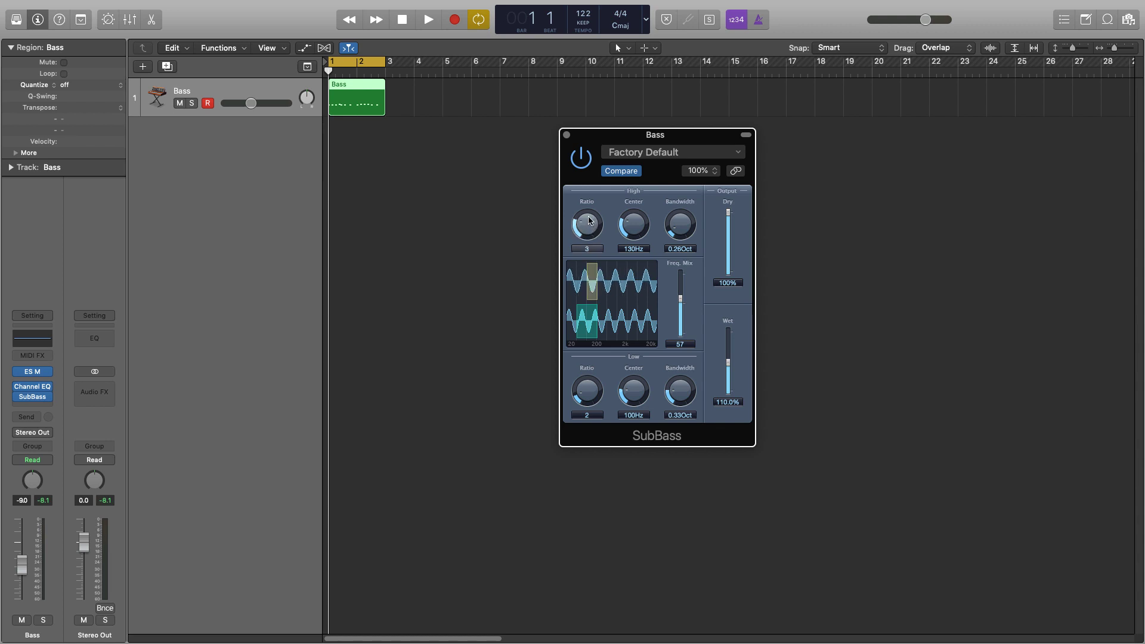
{"action": "left_click_drag", "start_coordinate": [589, 226], "coordinate": [593, 263]}
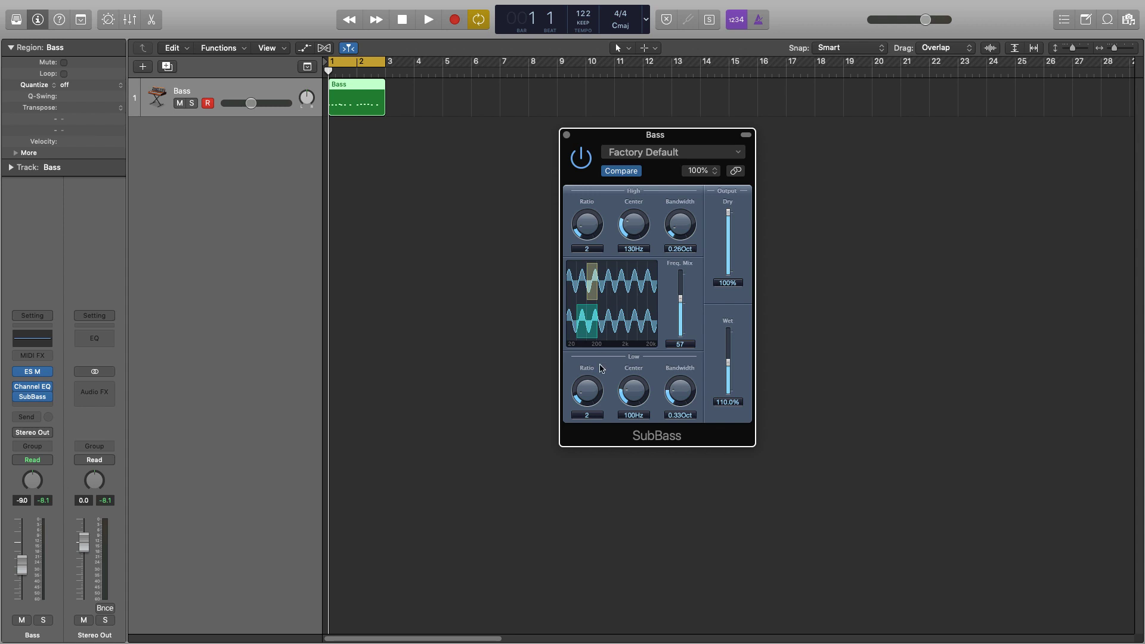
{"action": "left_click_drag", "start_coordinate": [587, 390], "coordinate": [583, 437]}
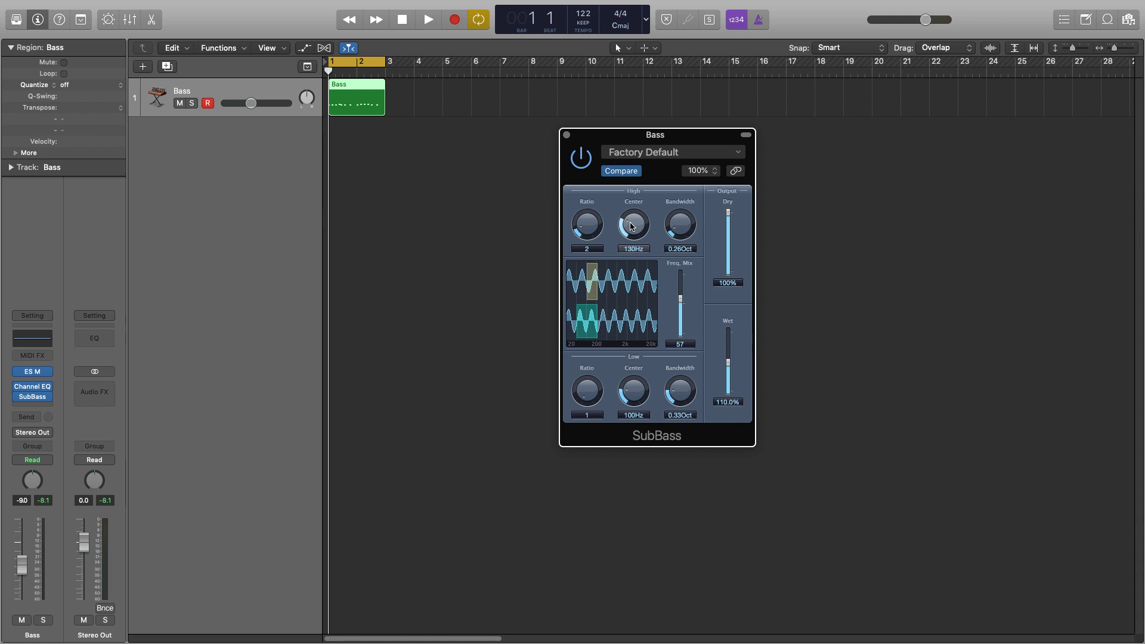
- Center the high band at 310Hz with 0.33Oct bandwidth, and narrow the low bandwidth to 0.26Oct
{"action": "mouse_move", "coordinate": [631, 226]}
{"action": "left_mouse_down"}
{"action": "mouse_move", "coordinate": [635, 202]}
{"action": "mouse_move", "coordinate": [628, 246]}
{"action": "left_mouse_up"}
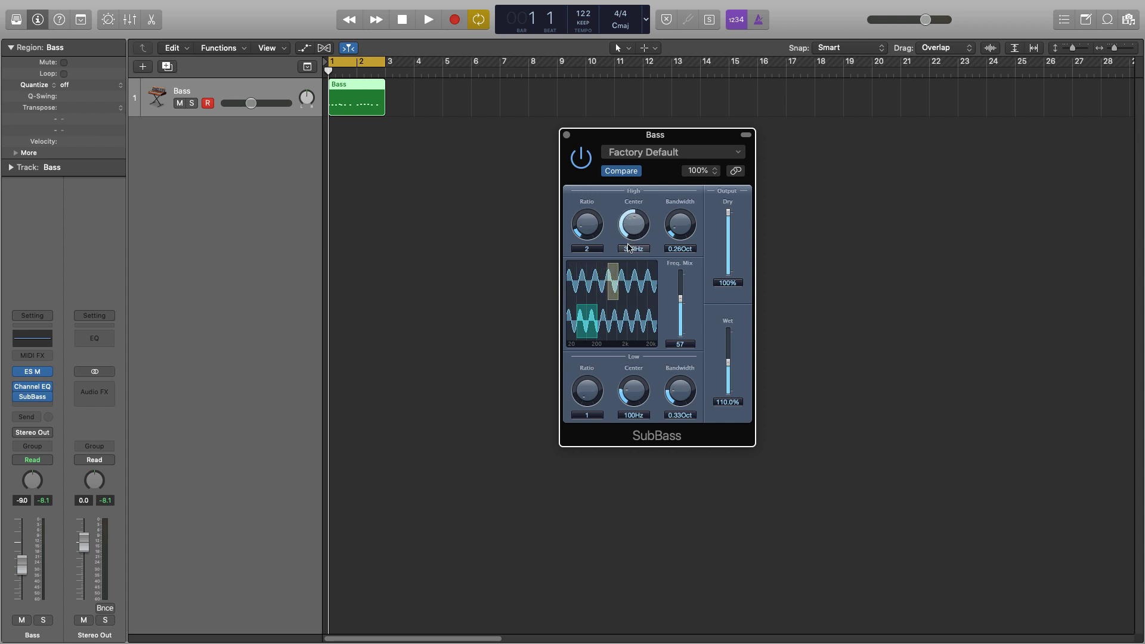
{"action": "left_click_drag", "start_coordinate": [628, 247], "coordinate": [604, 242]}
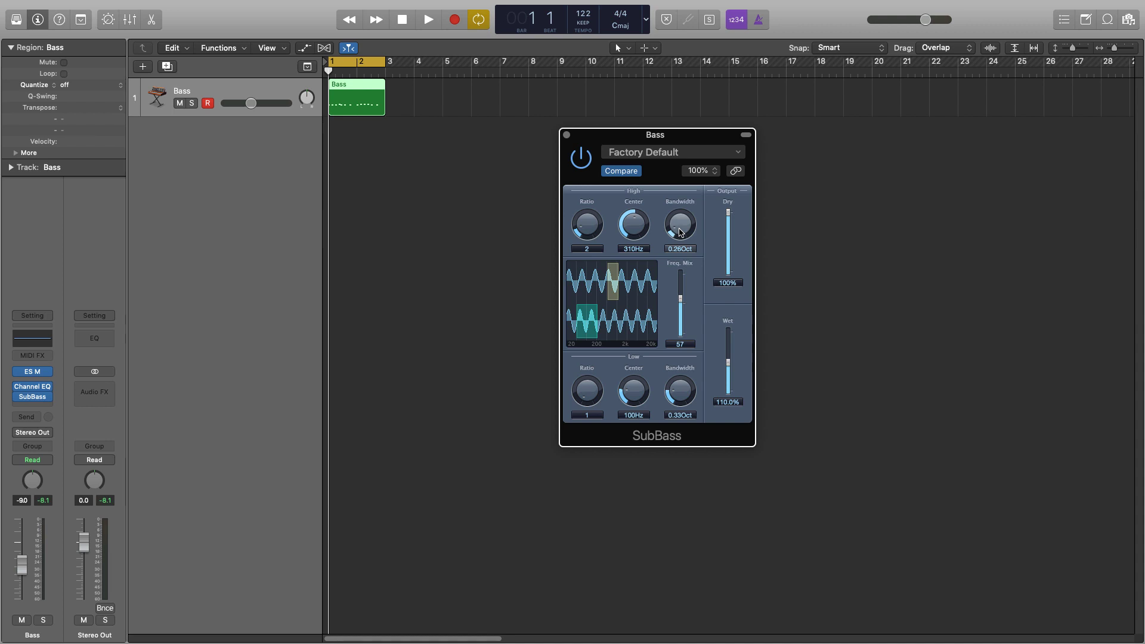
{"action": "scroll", "coordinate": [682, 233], "scroll_direction": "down", "scroll_amount": 3}
{"action": "left_click_drag", "start_coordinate": [683, 233], "coordinate": [617, 310]}
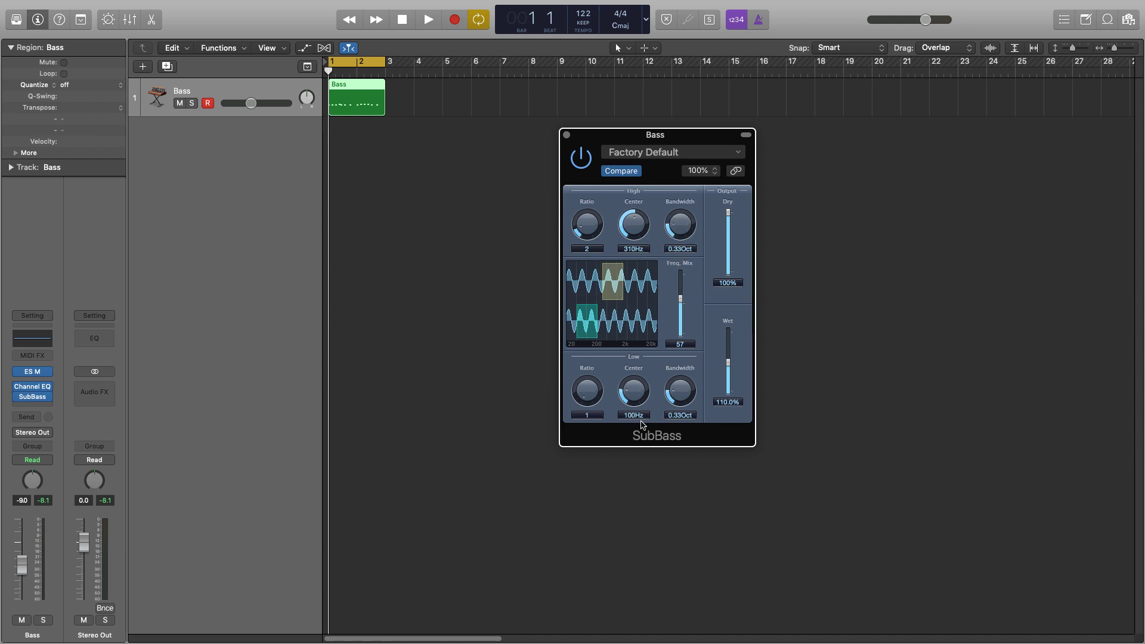
{"action": "left_click_drag", "start_coordinate": [679, 394], "coordinate": [677, 405]}
- Lower the SubBass Freq. Mix to 40 and the Wet level to 0.0%
{"action": "left_click_drag", "start_coordinate": [681, 300], "coordinate": [681, 311]}
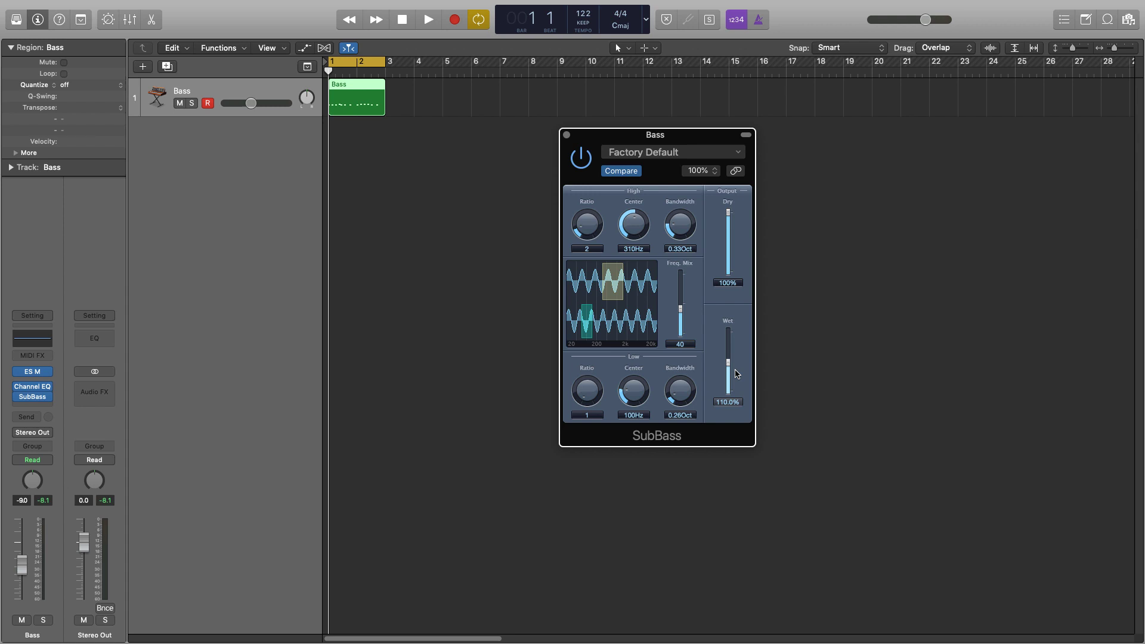
{"action": "left_click_drag", "start_coordinate": [729, 364], "coordinate": [721, 423]}
{"action": "key", "text": "v"}
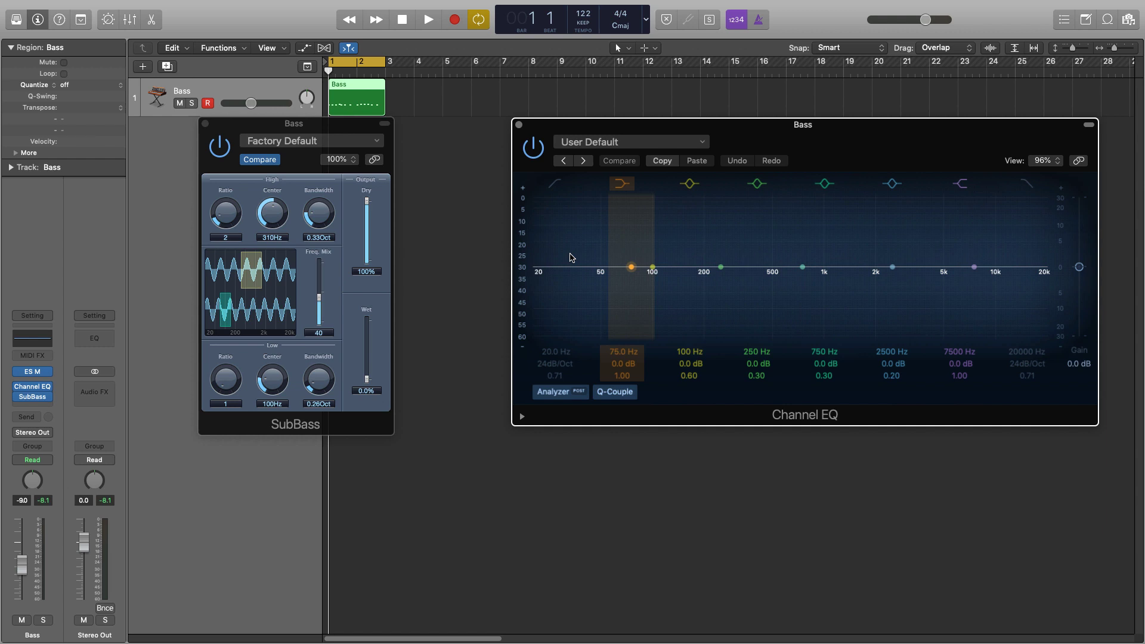
{"action": "key", "text": "space"}
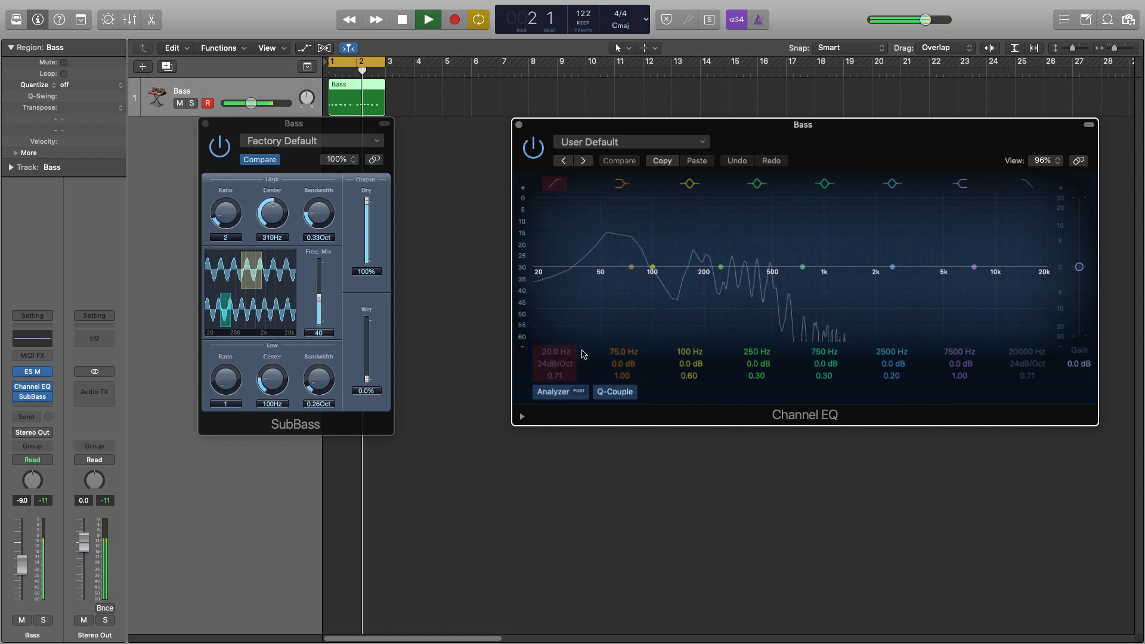
{"action": "key", "text": "space"}
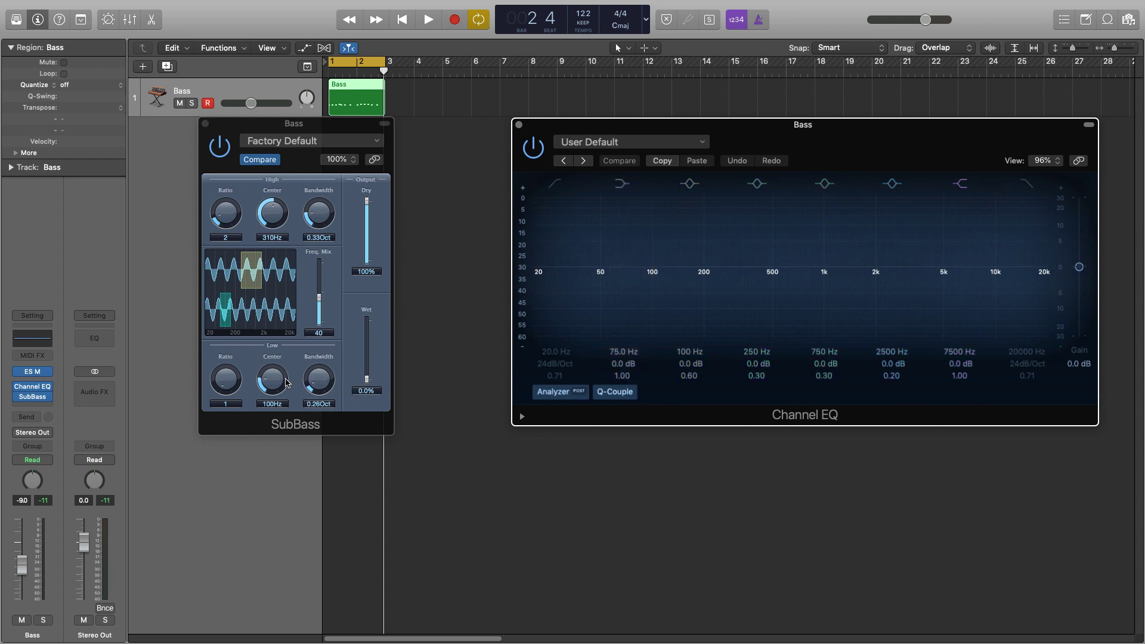
- Set Low Center to 49Hz and High Center to 220Hz, with Wet at 500.0% and Dry at 0%
{"action": "left_click_drag", "start_coordinate": [273, 382], "coordinate": [279, 388]}
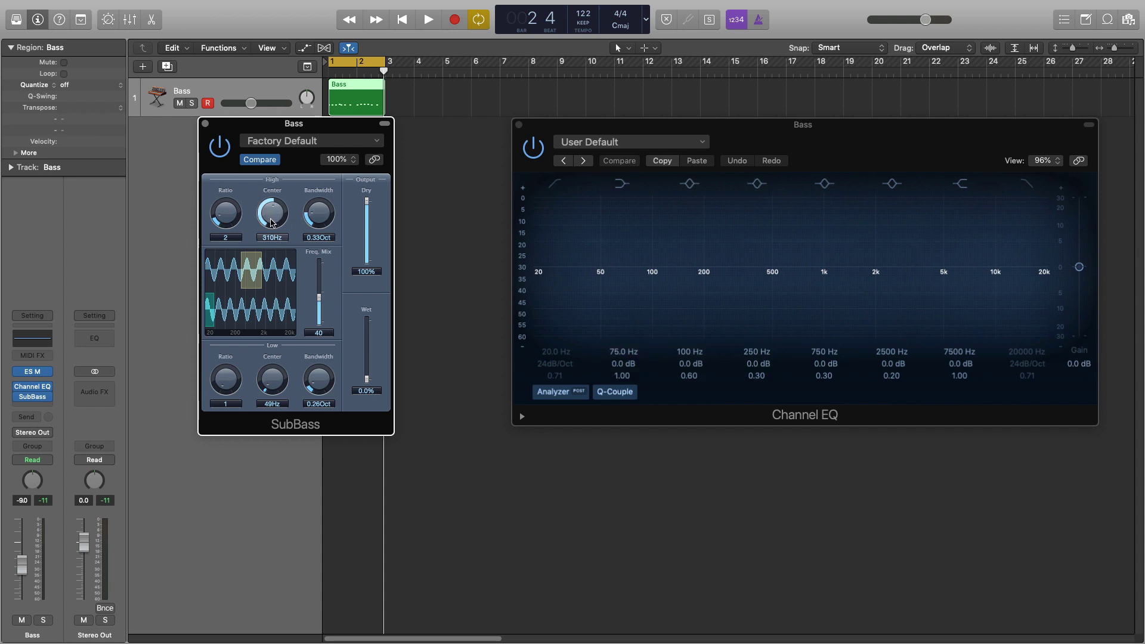
{"action": "left_click_drag", "start_coordinate": [272, 214], "coordinate": [275, 235]}
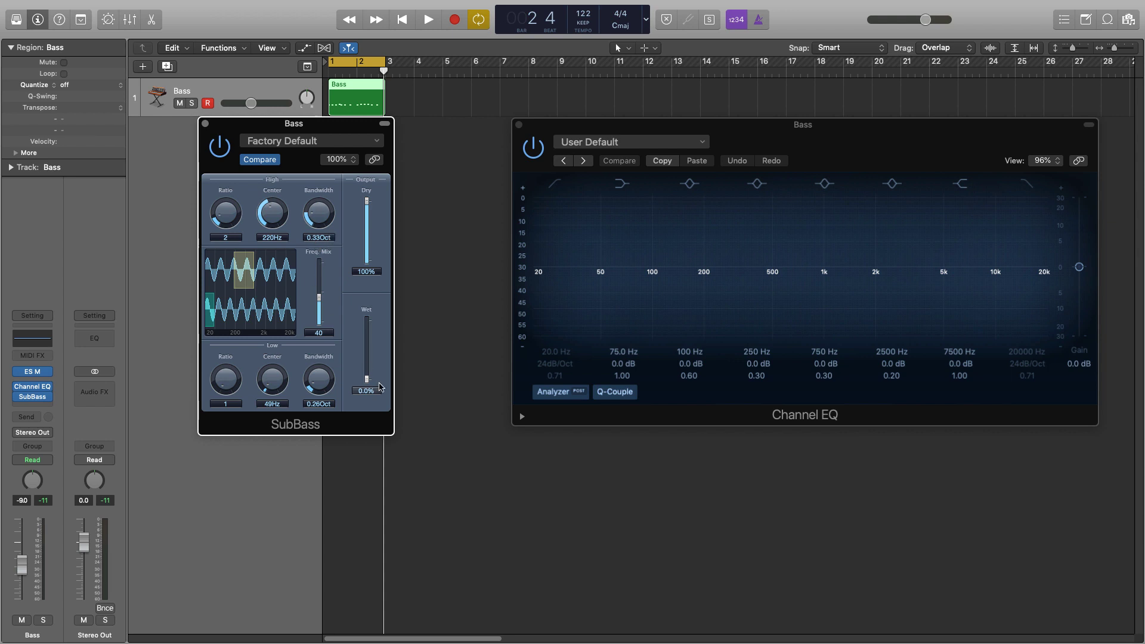
{"action": "left_click_drag", "start_coordinate": [368, 382], "coordinate": [369, 321]}
{"action": "left_click_drag", "start_coordinate": [367, 202], "coordinate": [370, 290]}
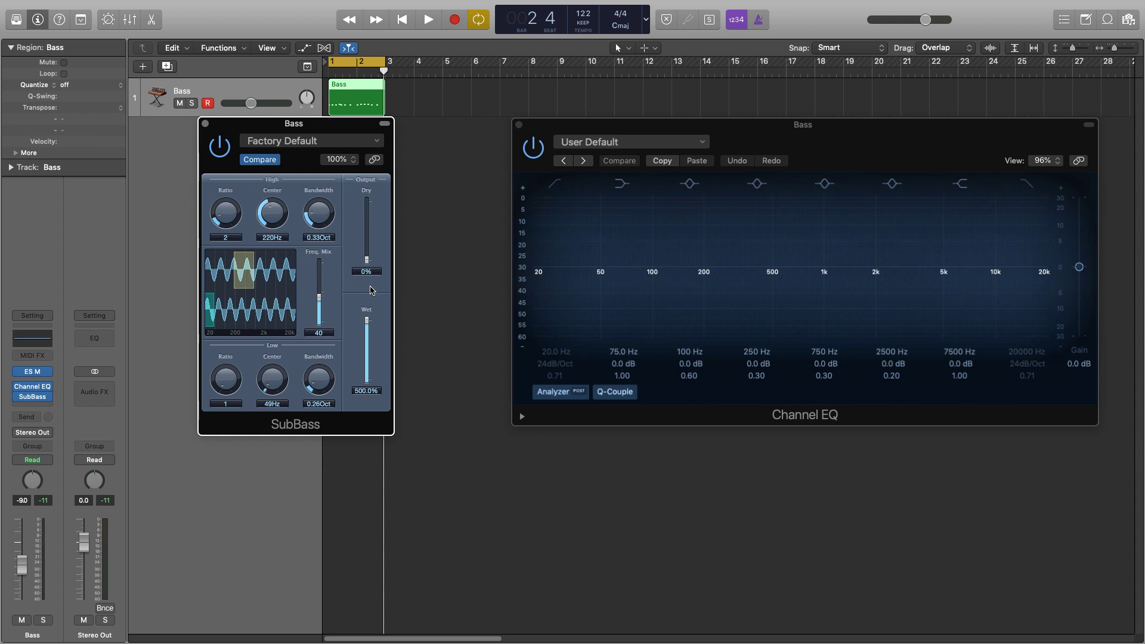
- Play back the wet-only sub bass, then pull the Freq. Mix down to 0
{"action": "key", "text": "space"}
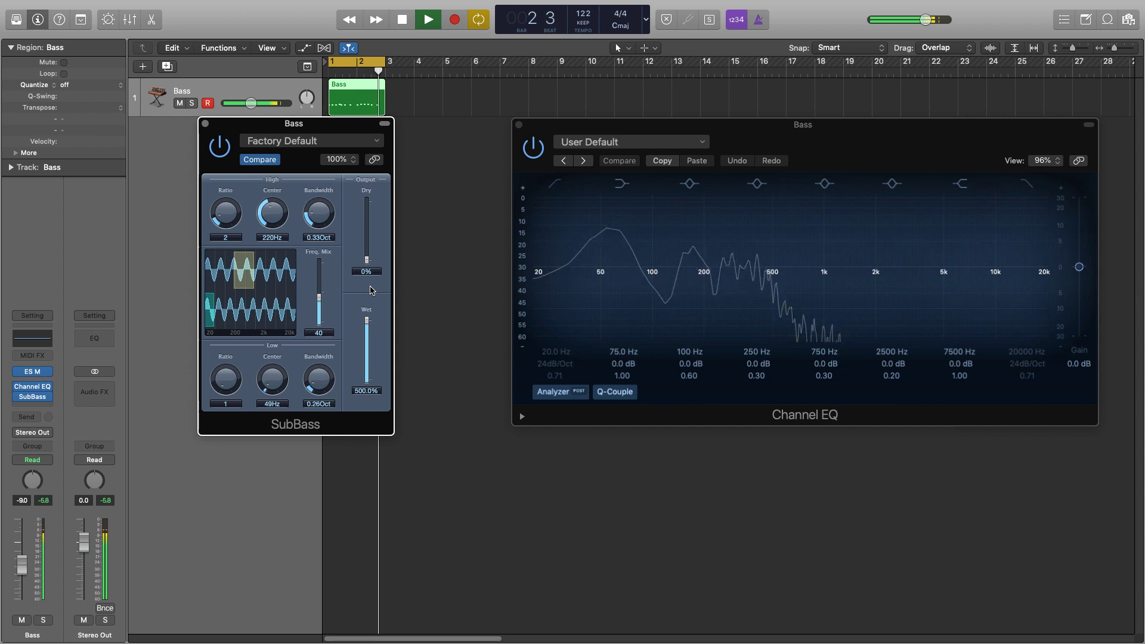
{"action": "key", "text": "space"}
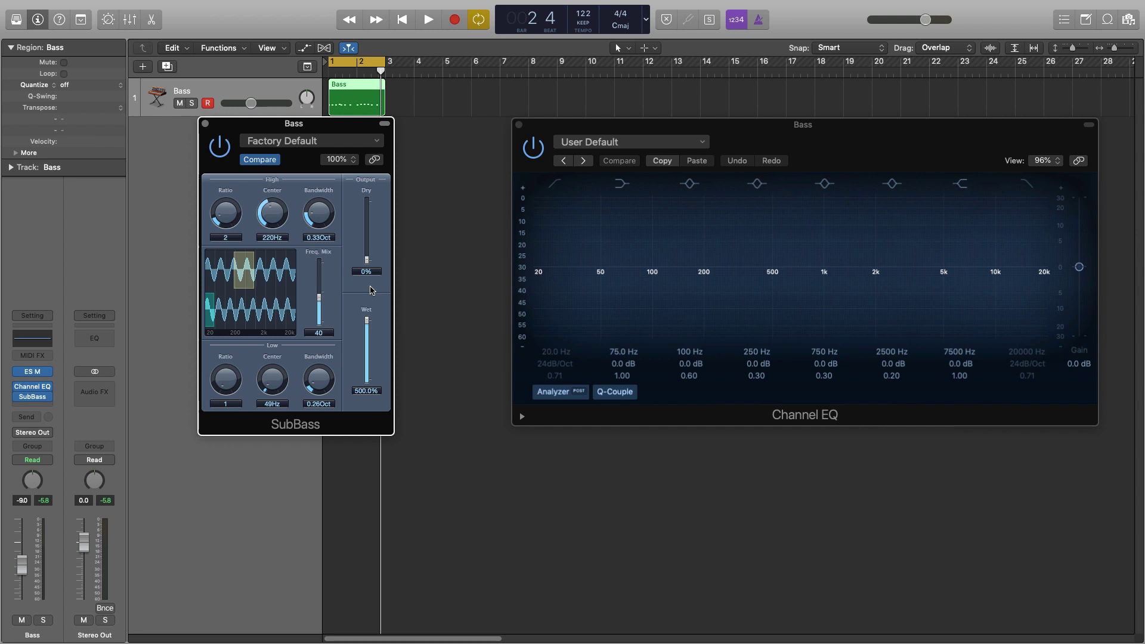
{"action": "left_click_drag", "start_coordinate": [319, 297], "coordinate": [320, 347]}
- While playing, sweep Freq. Mix up to 100 and back down to 43, then lower Wet to 174.0%
{"action": "key", "text": "space"}
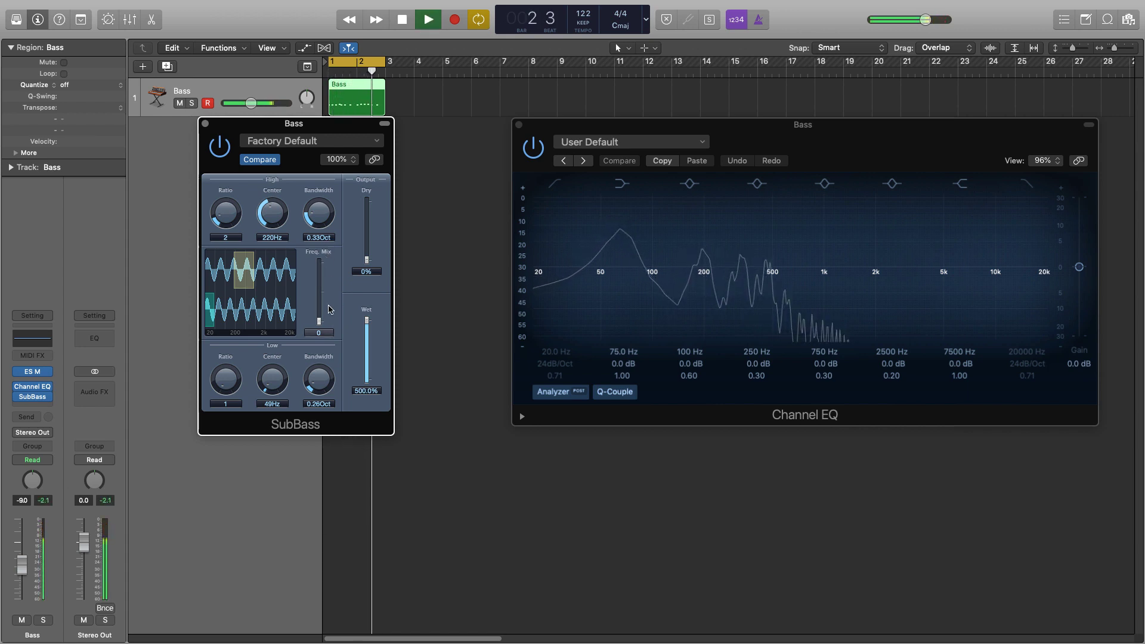
{"action": "left_click_drag", "start_coordinate": [327, 257], "coordinate": [330, 219]}
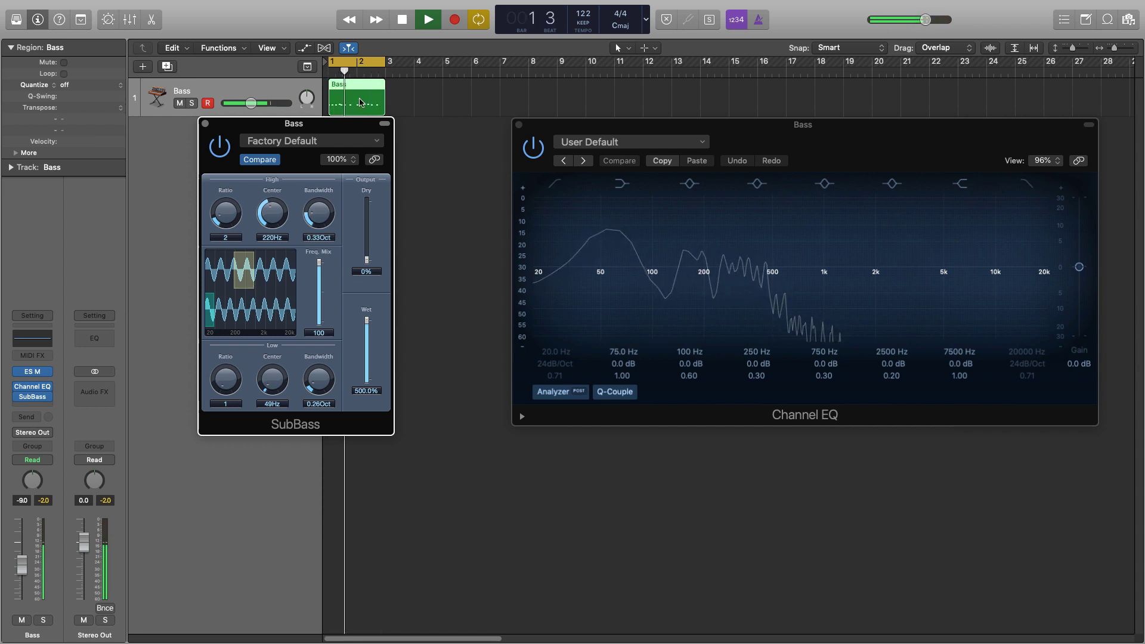
{"action": "left_click_drag", "start_coordinate": [319, 263], "coordinate": [325, 291]}
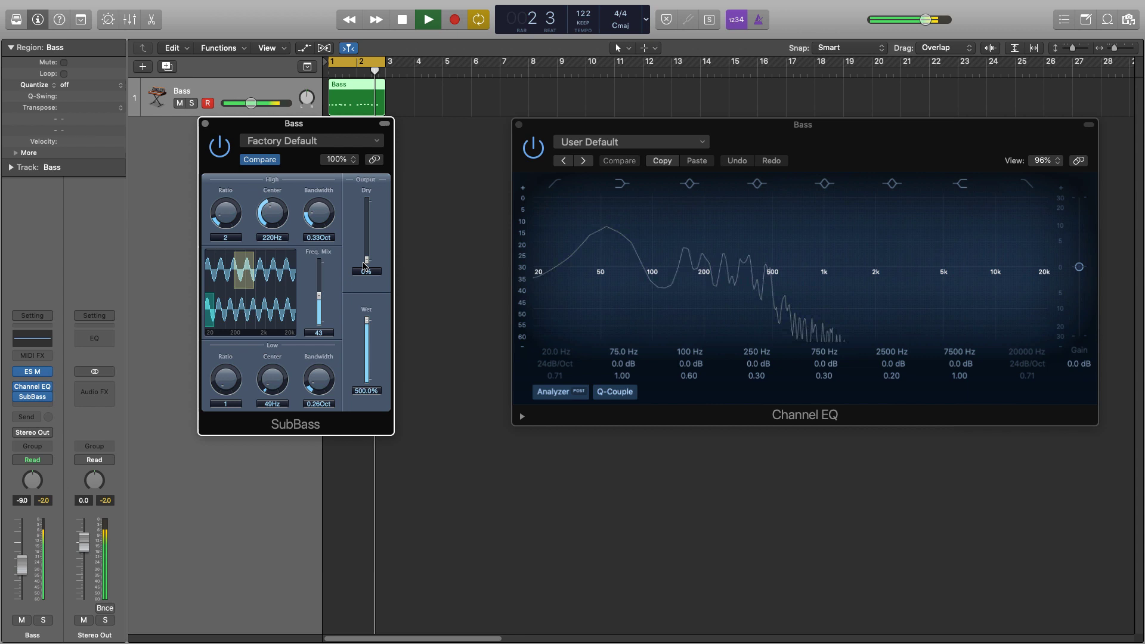
{"action": "key", "text": "space"}
{"action": "mouse_move", "coordinate": [368, 320]}
{"action": "left_mouse_down"}
{"action": "mouse_move", "coordinate": [369, 347]}
{"action": "mouse_move", "coordinate": [369, 324]}
{"action": "left_mouse_up"}
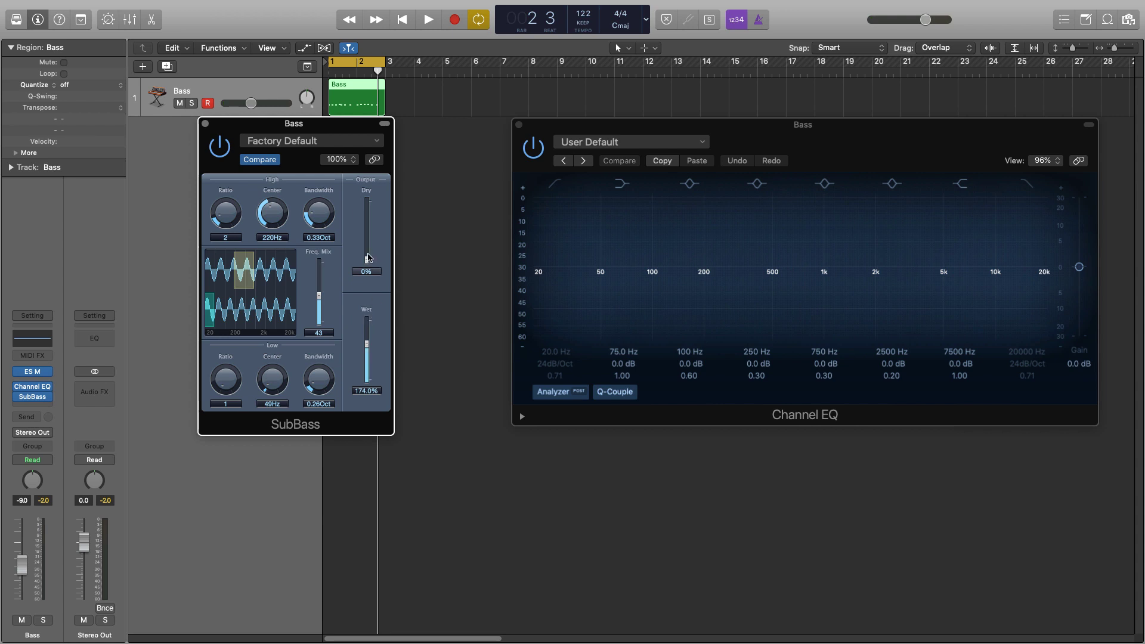
- Restore Dry to 100% and raise Wet to 245.0%, then play back the new blend
{"action": "left_click_drag", "start_coordinate": [366, 260], "coordinate": [367, 217]}
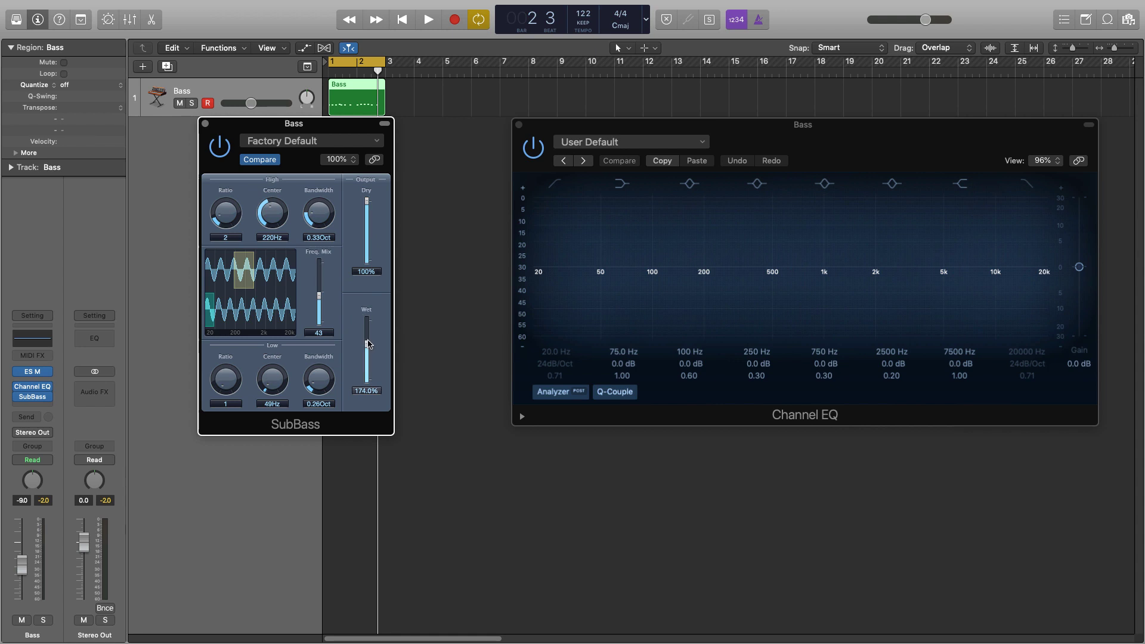
{"action": "left_click_drag", "start_coordinate": [367, 343], "coordinate": [368, 341]}
{"action": "key", "text": "space"}
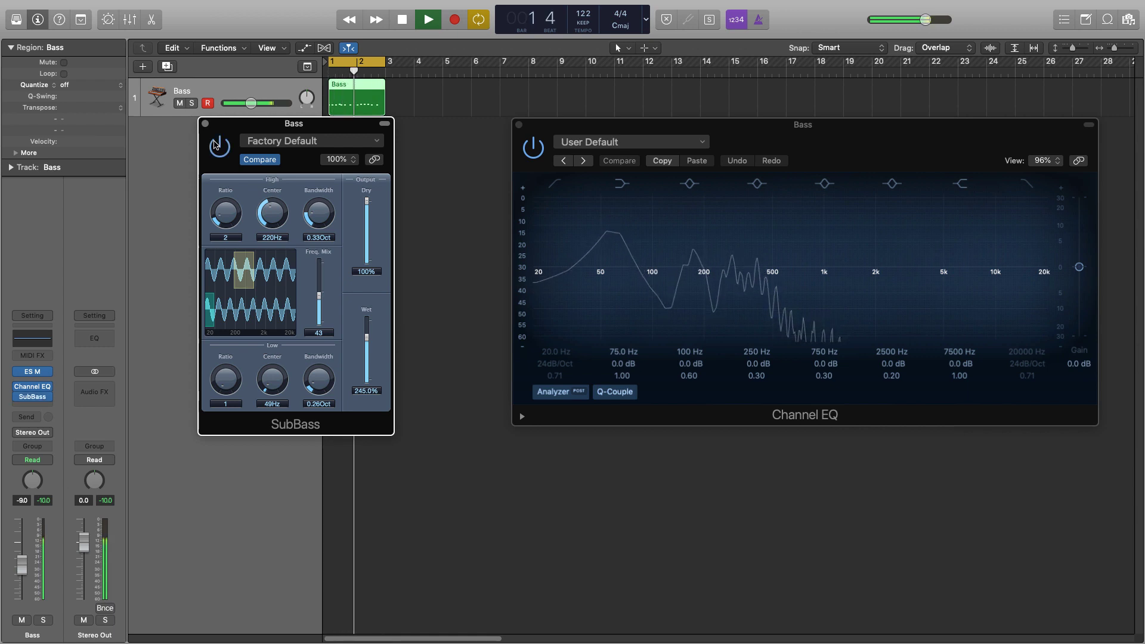
{"action": "key", "text": "space"}
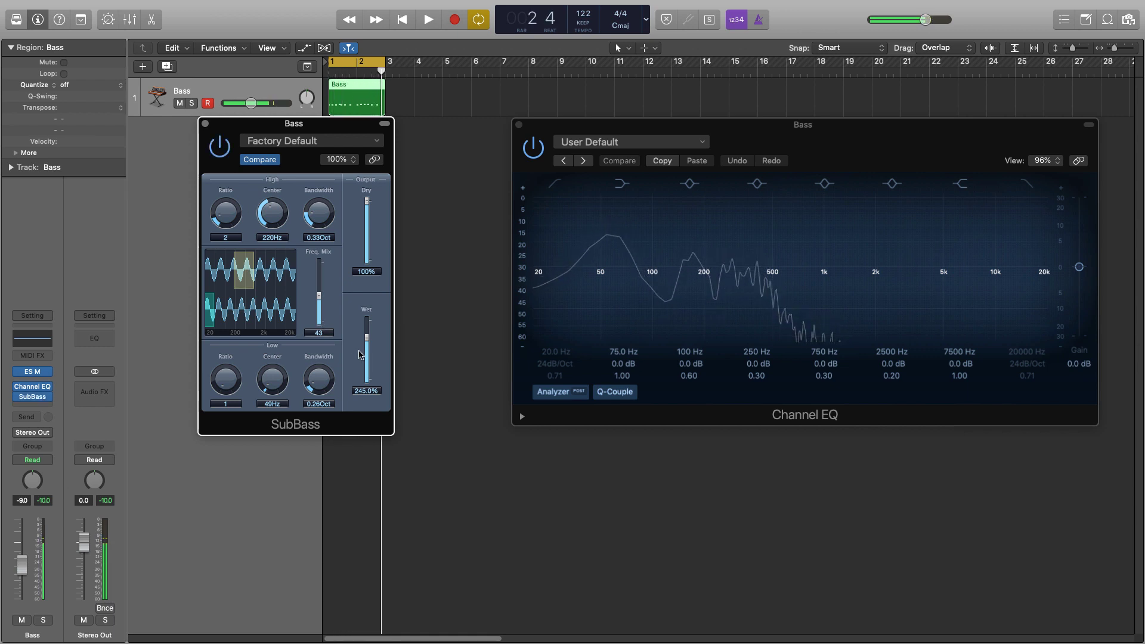